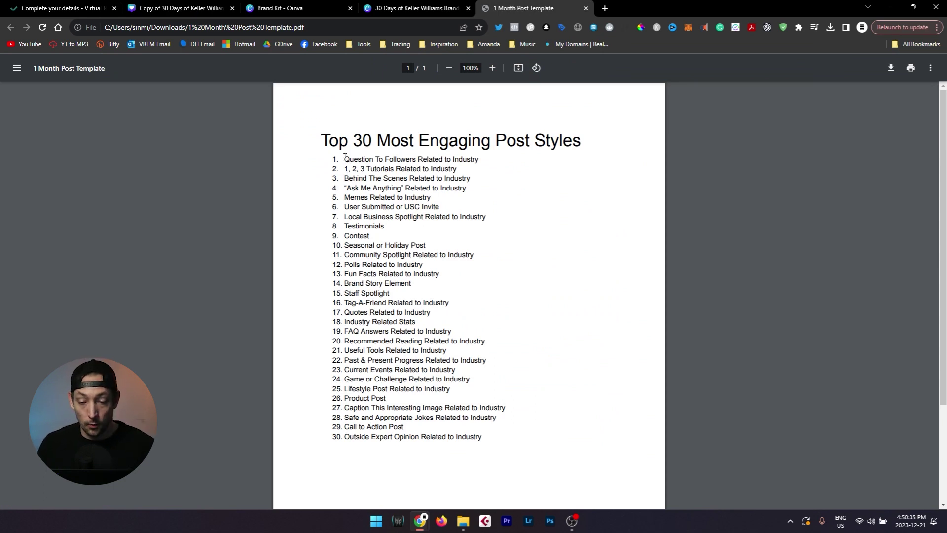
Add the Royal LePage and Keller Williams 30-day content packs to the cart.
drag(346, 157, 468, 159)
click(368, 174)
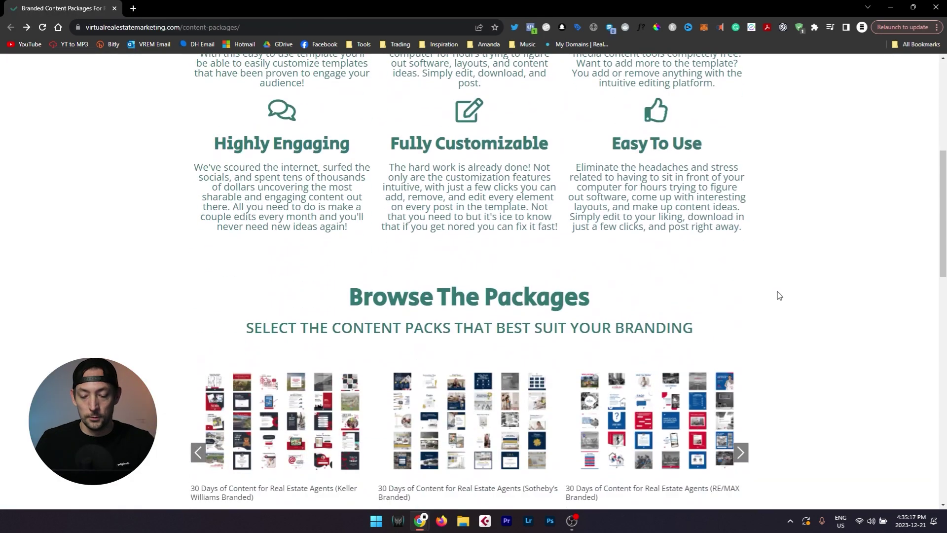
scroll(778, 296, down, 3)
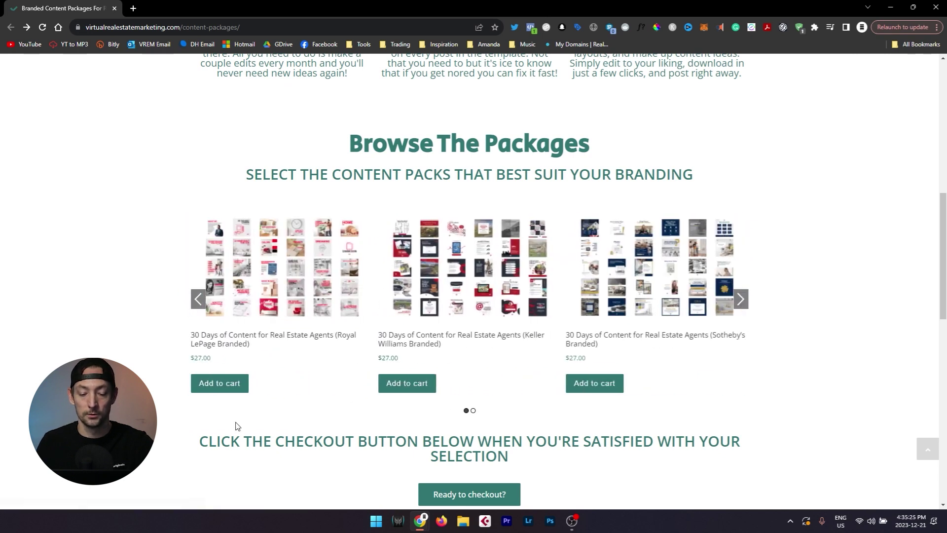
click(217, 388)
click(417, 385)
scroll(334, 444, down, 2)
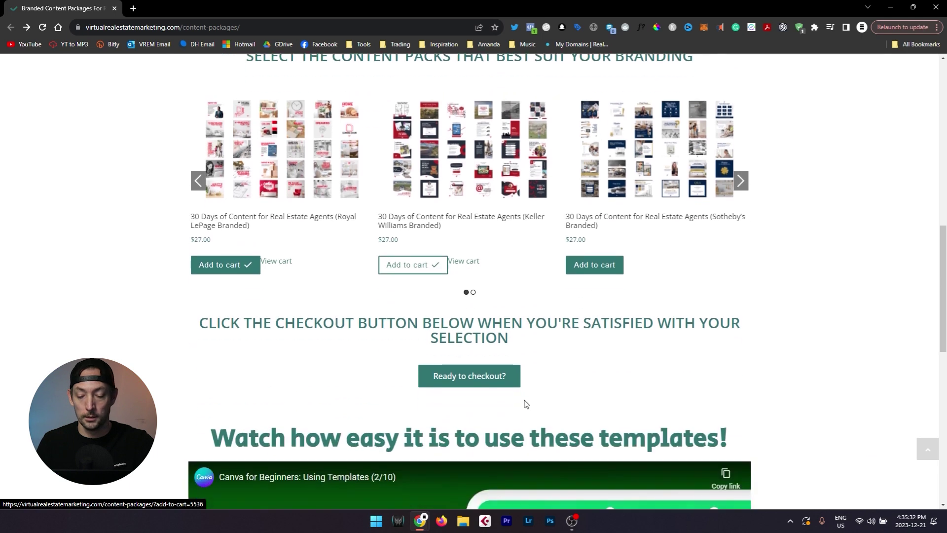
Review the cart and billing details, then place the order for both packs.
click(489, 380)
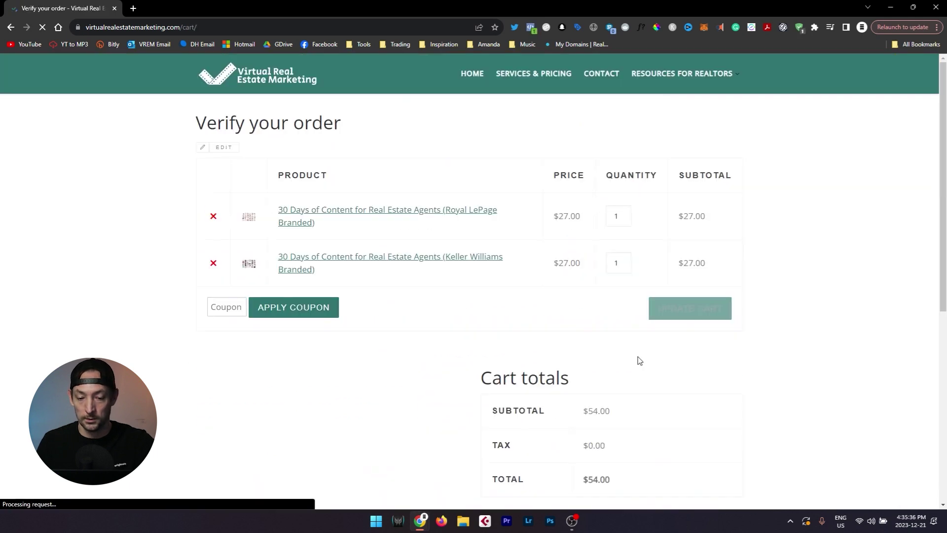
scroll(469, 376, down, 1)
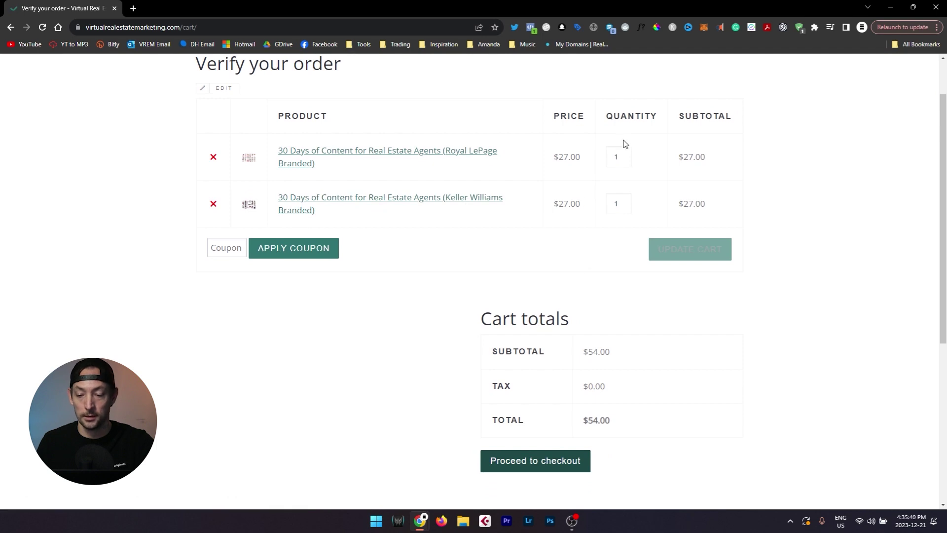
click(231, 249)
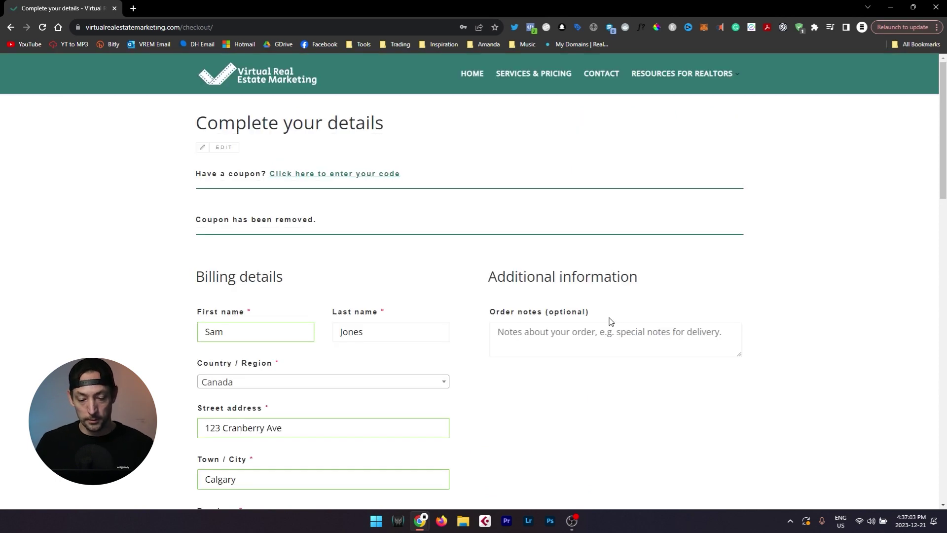
scroll(609, 321, down, 3)
scroll(283, 342, down, 7)
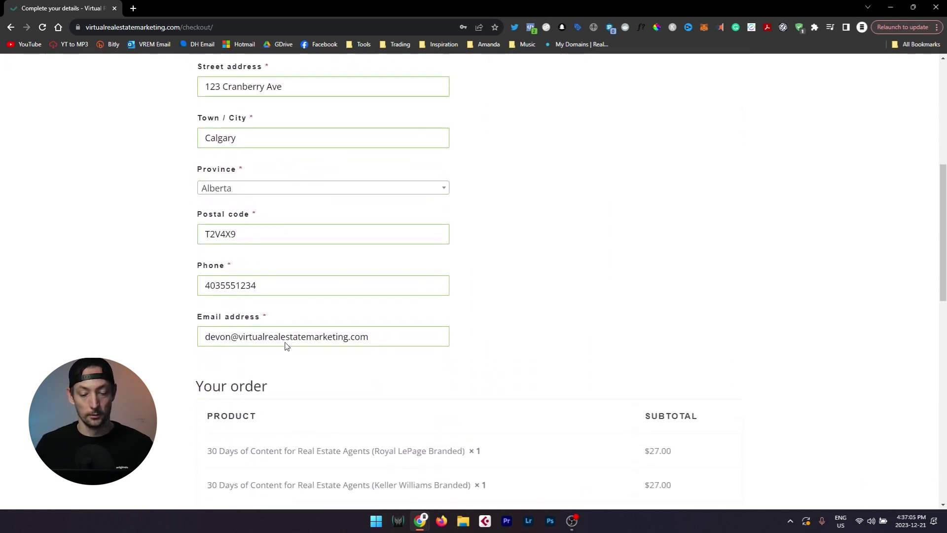
scroll(289, 349, down, 3)
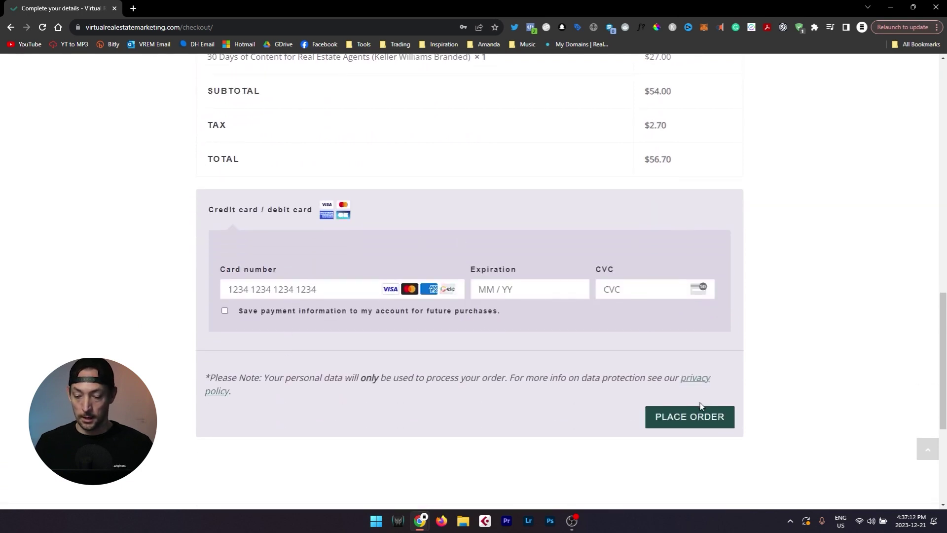
click(699, 425)
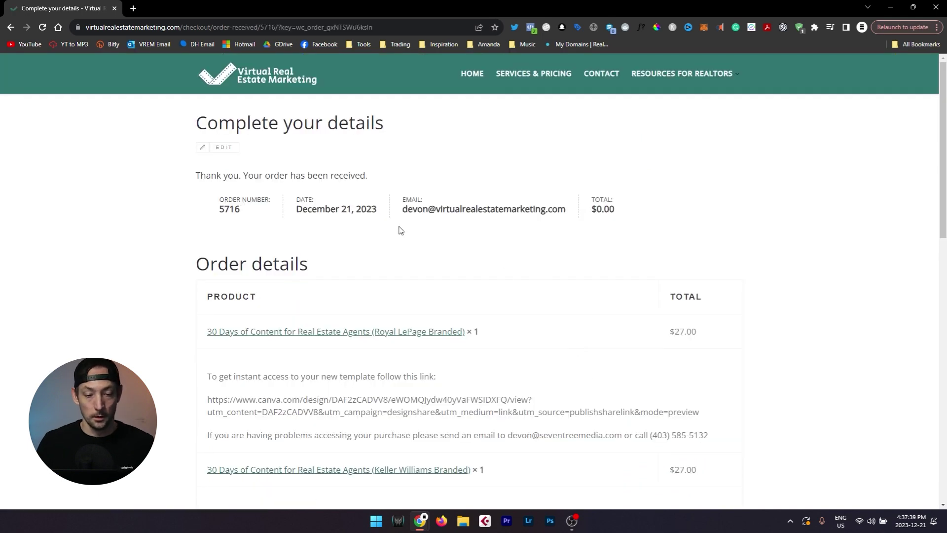
Copy the Canva template link from the order confirmation page.
drag(197, 123, 277, 124)
scroll(354, 196, down, 1)
scroll(355, 200, down, 3)
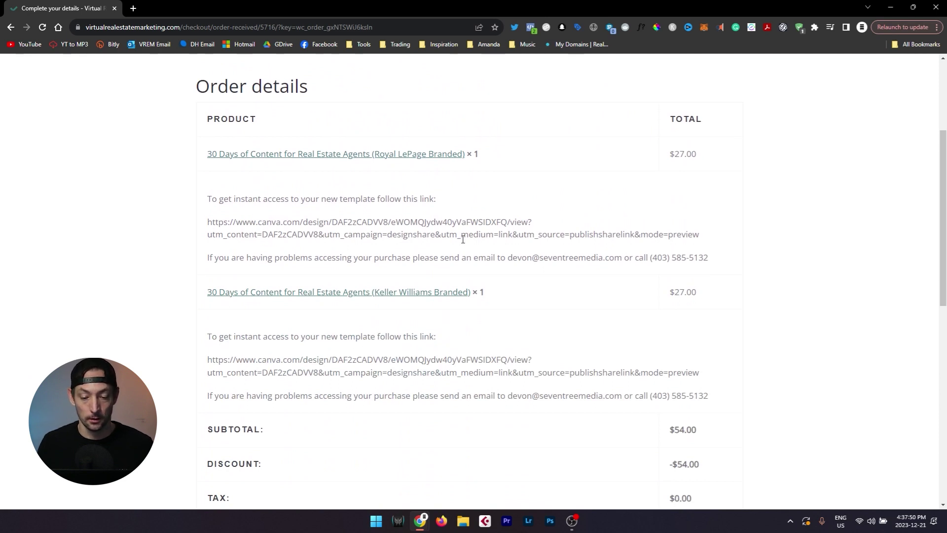
drag(208, 223, 704, 238)
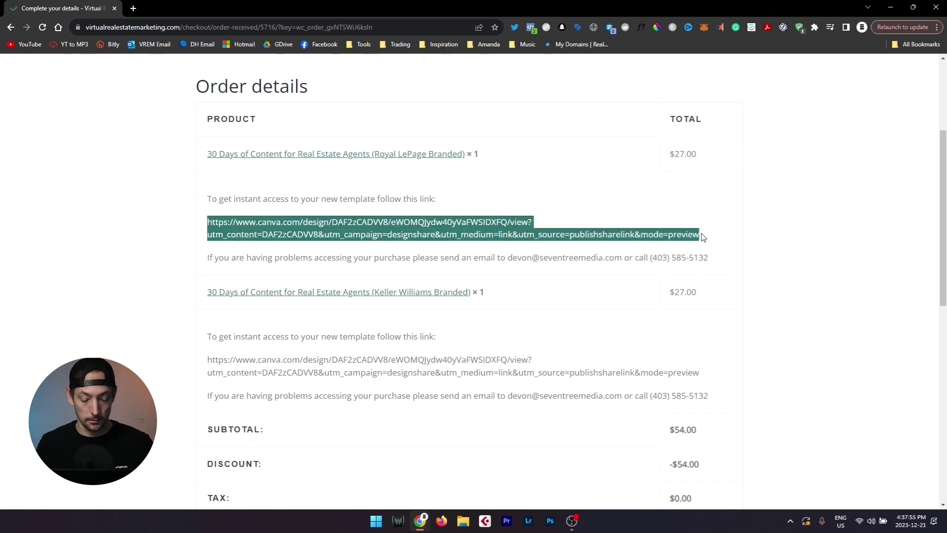
right_click(450, 223)
click(479, 233)
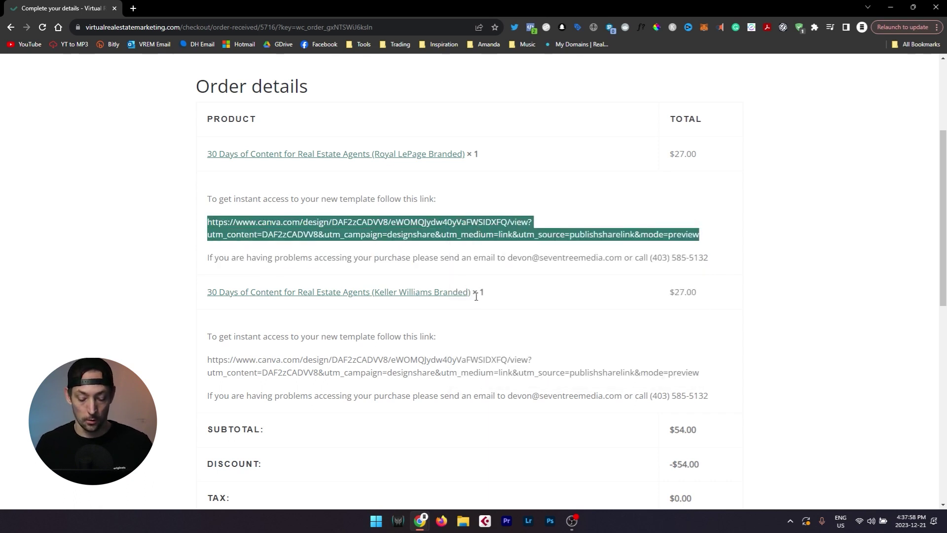
Paste the Canva link into a new Chrome tab and load the shared template page.
click(133, 8)
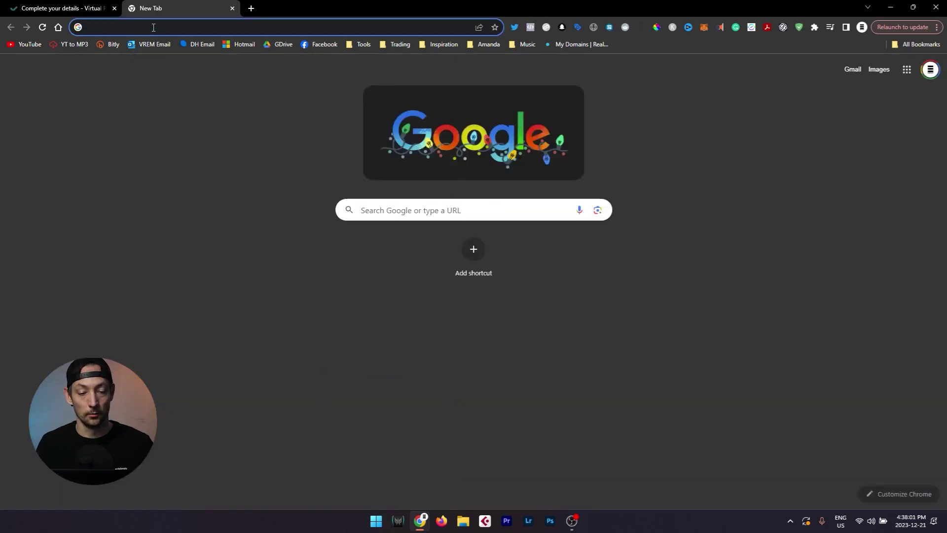
key(ctrl+v)
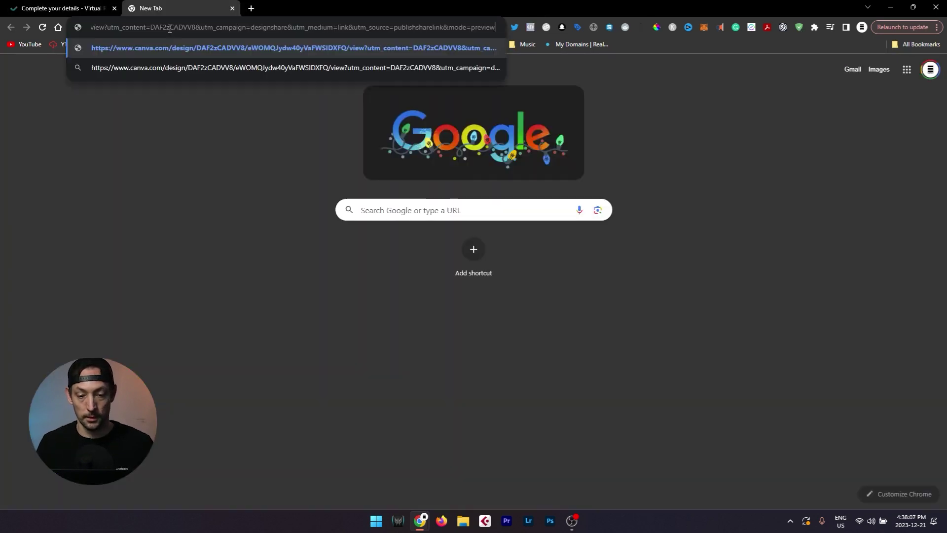
key(ctrl+a)
key(BackSpace)
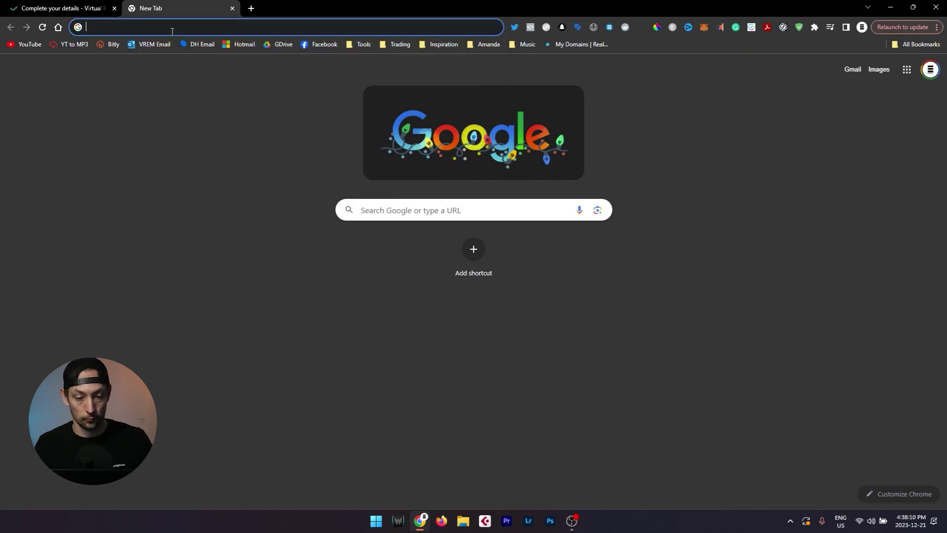
right_click(172, 30)
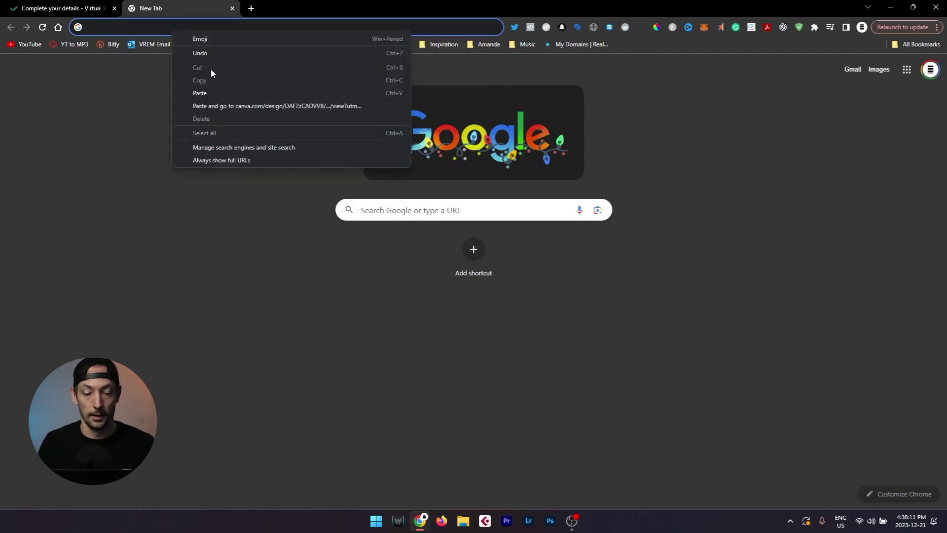
click(218, 94)
key(Return)
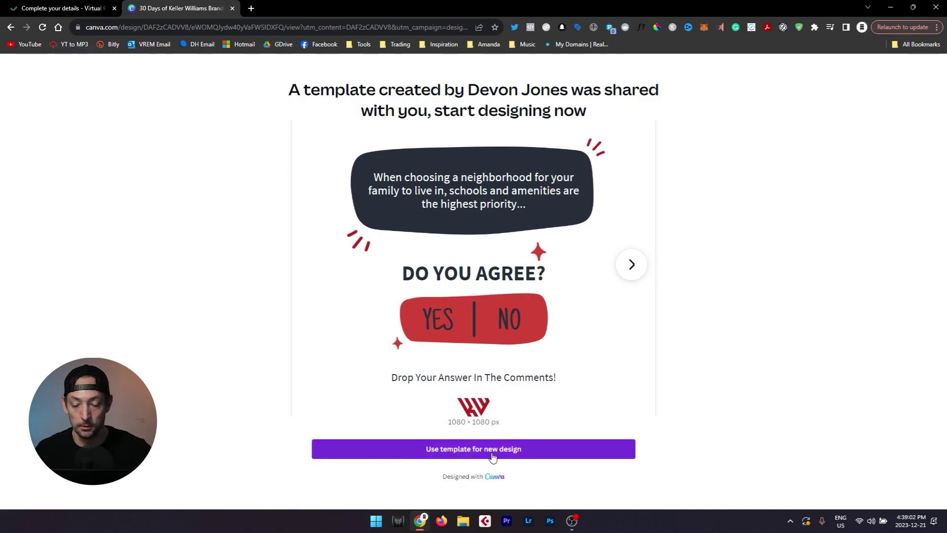
Reload the template link in another tab and open an editable copy of the 30-page design.
click(466, 450)
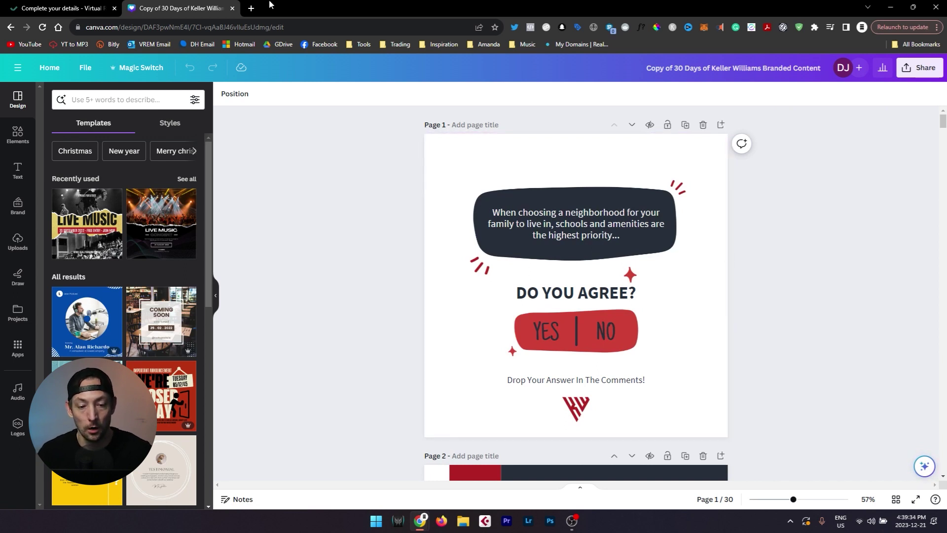
click(251, 8)
click(262, 26)
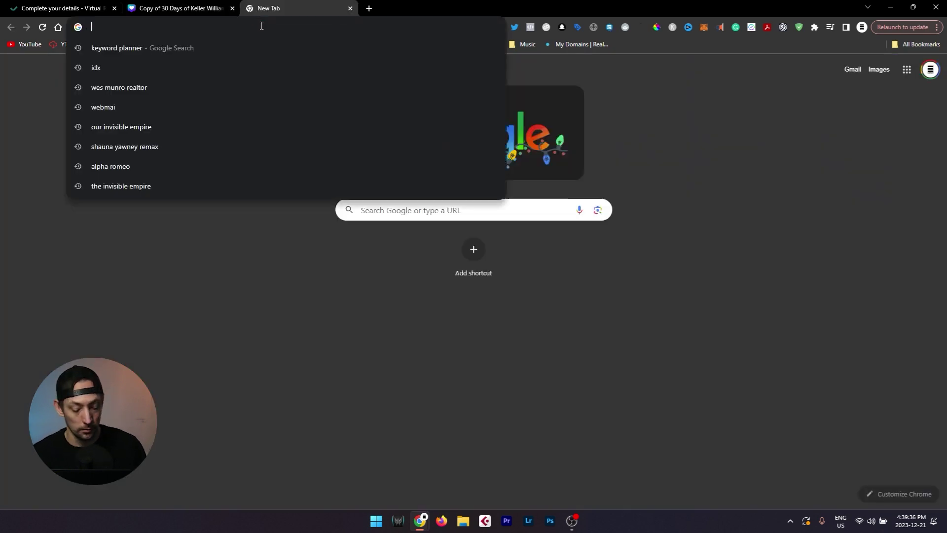
key(ctrl+v)
key(Return)
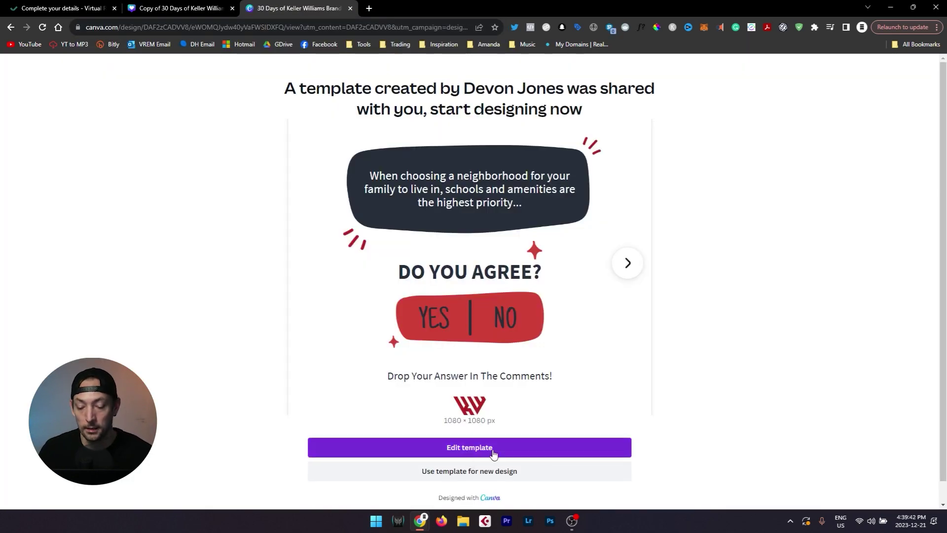
click(469, 448)
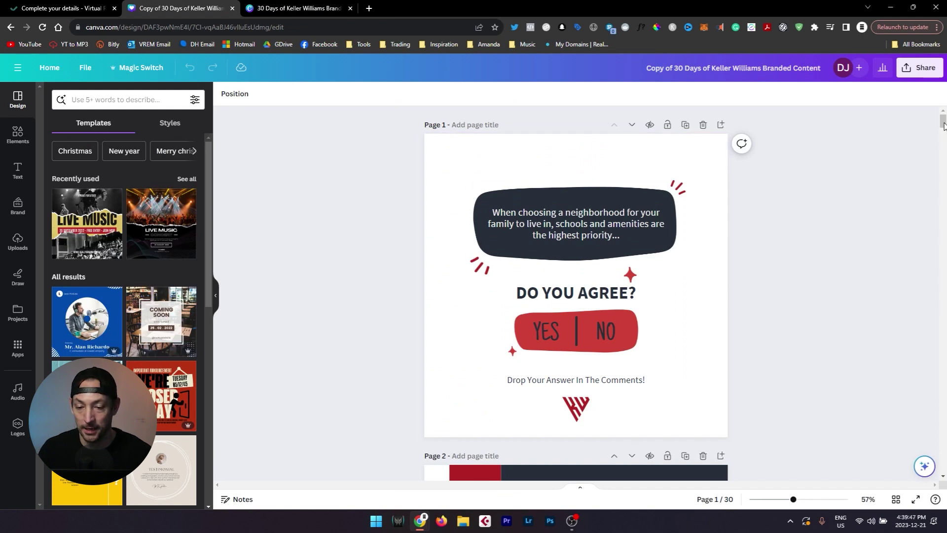
Scroll down to page 16 and select the SMALL TOWN VIBES heading group.
mouse_move(943, 126)
mouse_down()
mouse_move(943, 417)
mouse_move(943, 122)
mouse_up()
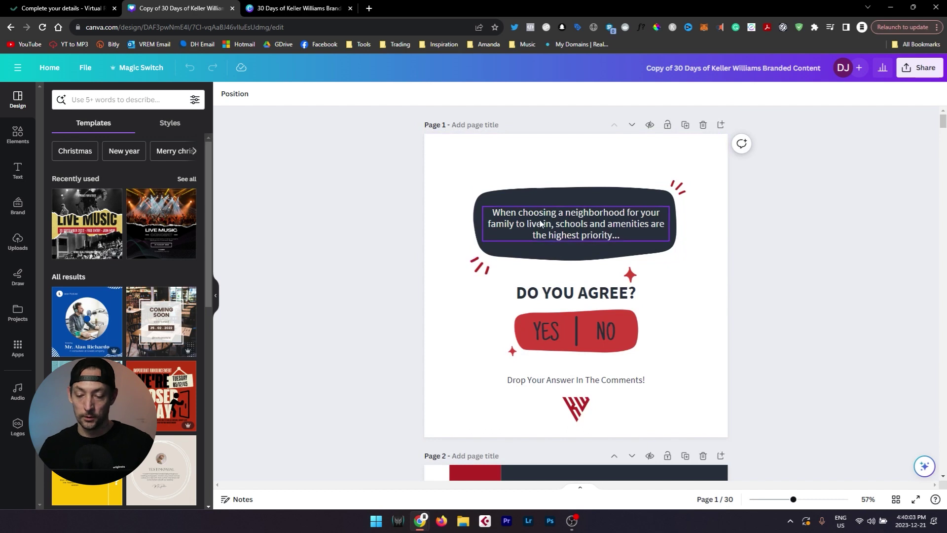
scroll(611, 339, down, 5)
scroll(644, 351, down, 1)
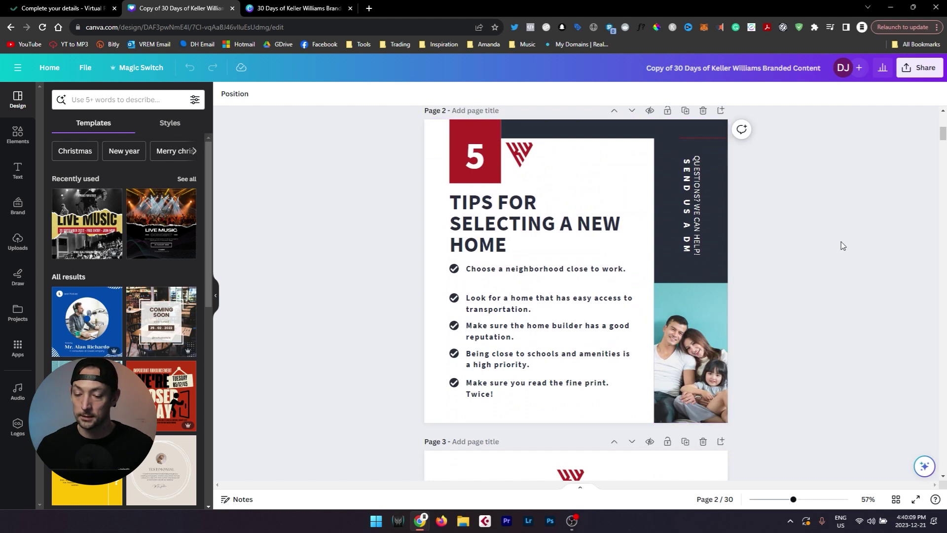
scroll(842, 309, down, 1)
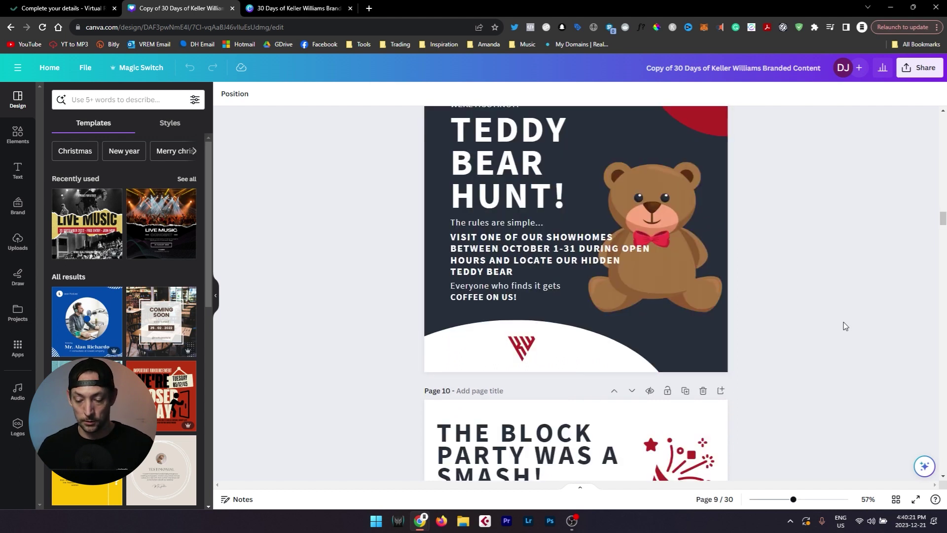
scroll(844, 324, down, 10)
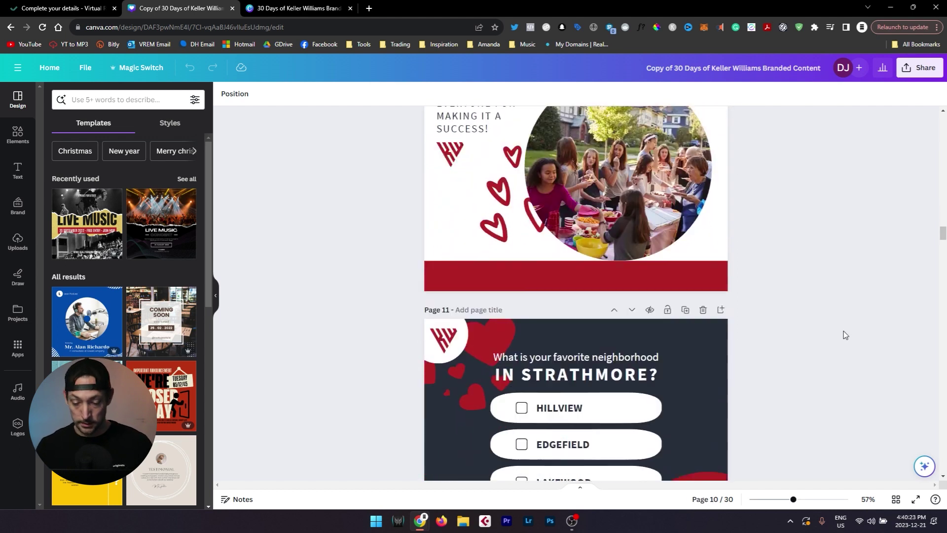
scroll(845, 335, down, 12)
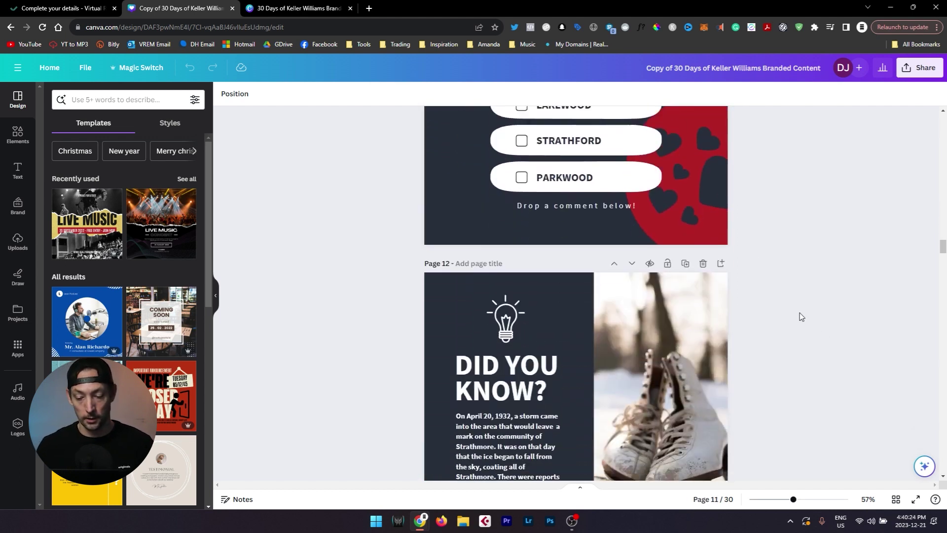
scroll(807, 328, down, 6)
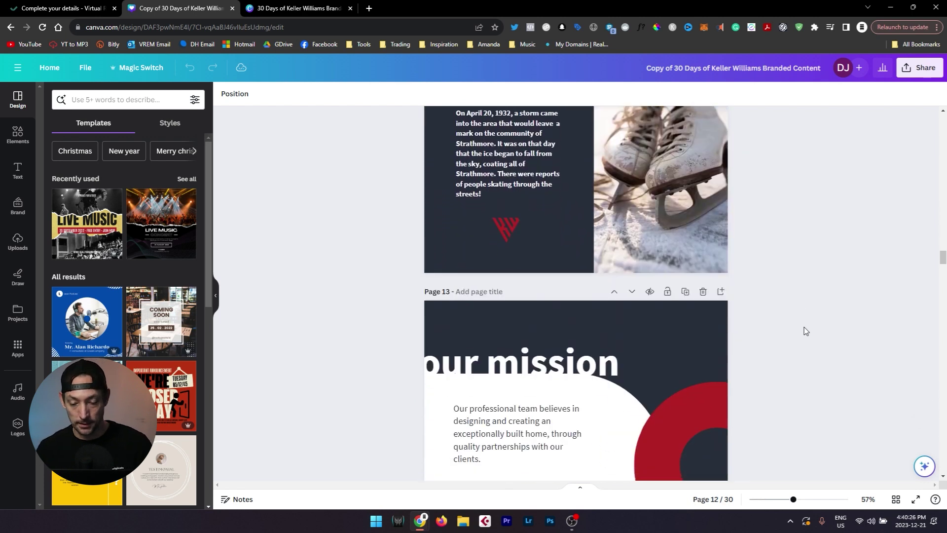
scroll(812, 331, down, 6)
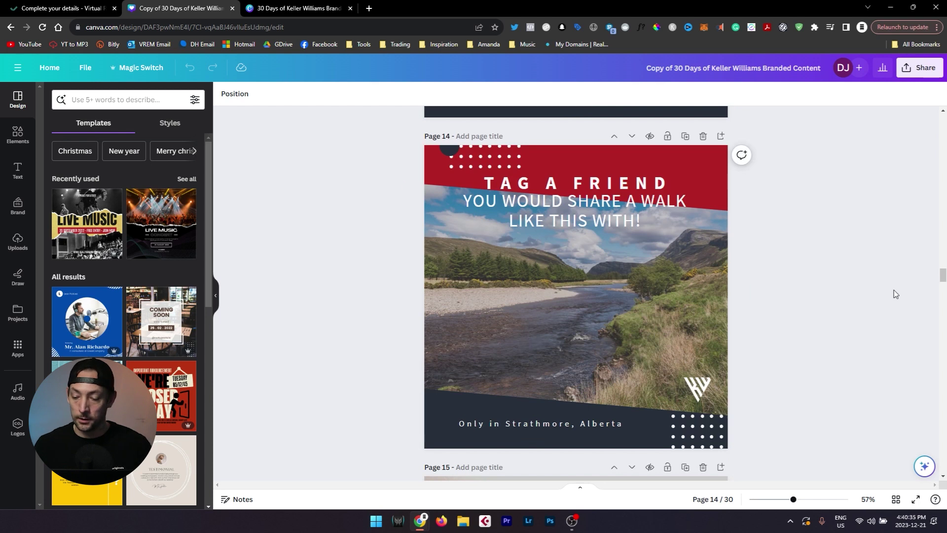
scroll(880, 293, down, 8)
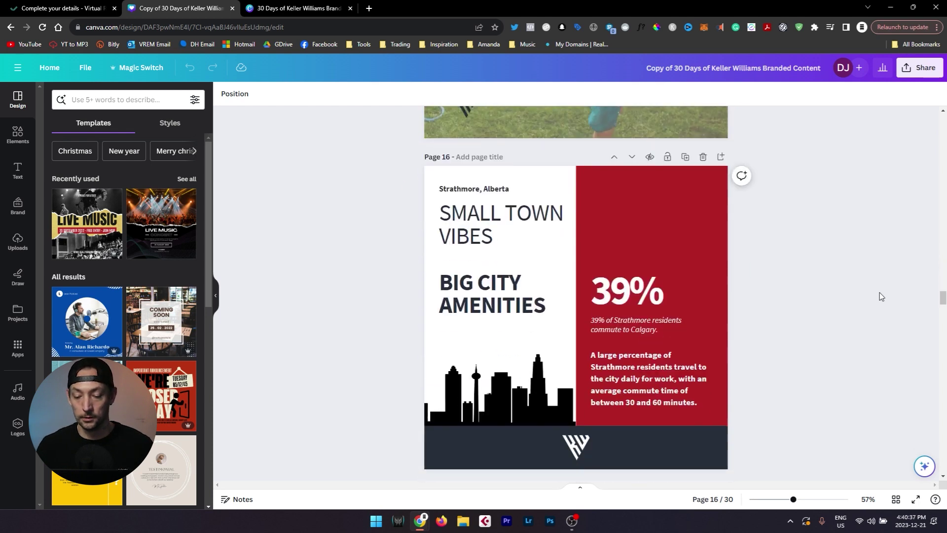
click(479, 229)
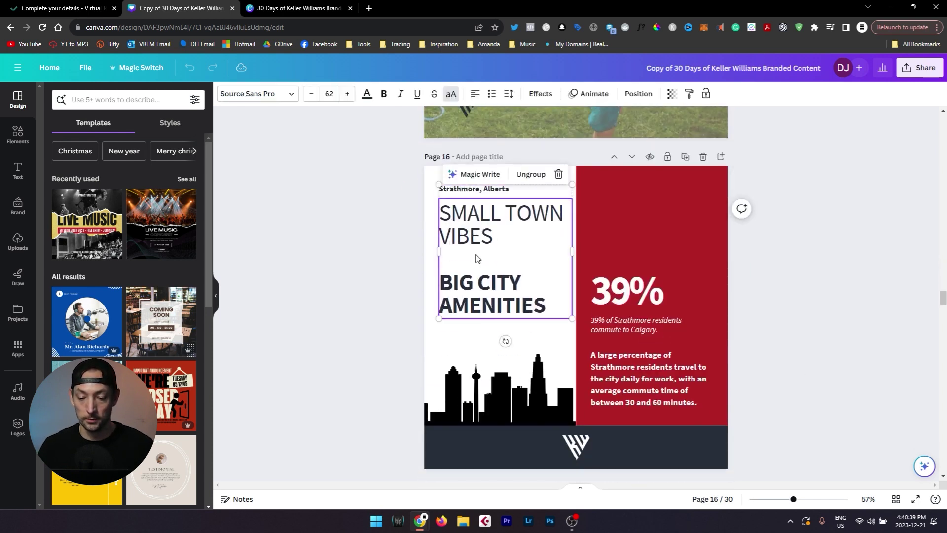
Replace BIG CITY AMENITIES with BIGGER CITY ATMOSPHERE, then widen and scale down the headline box.
click(485, 296)
triple_click(456, 282)
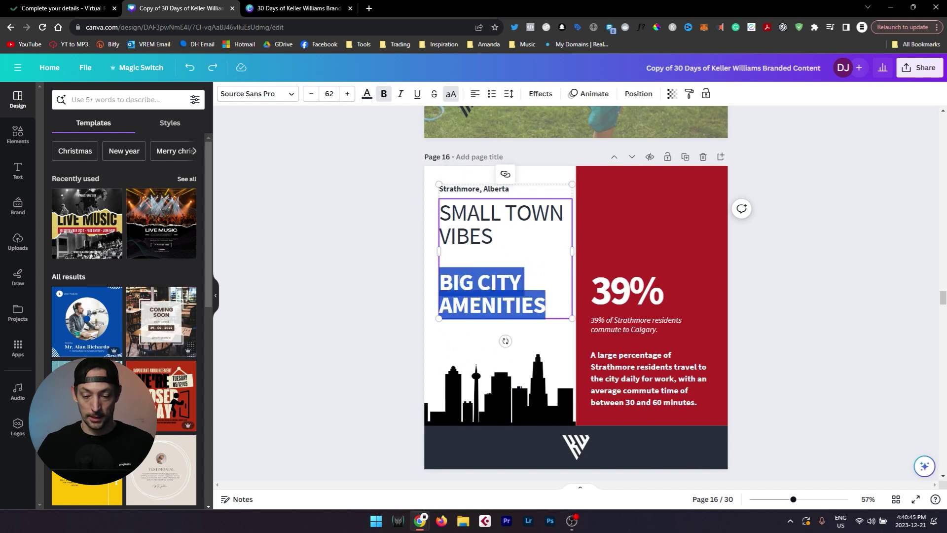
text(BIGGER CITY ATMOSPHERE)
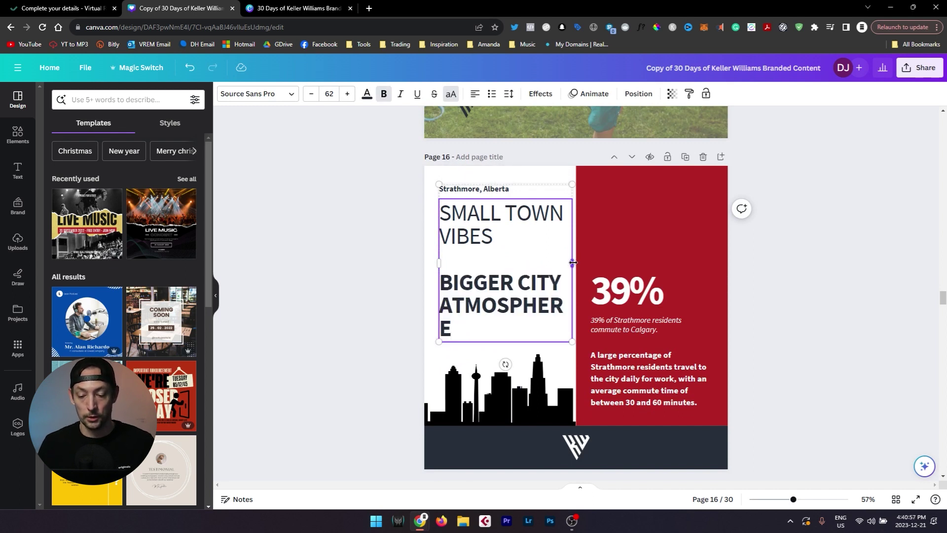
drag(573, 262, 582, 263)
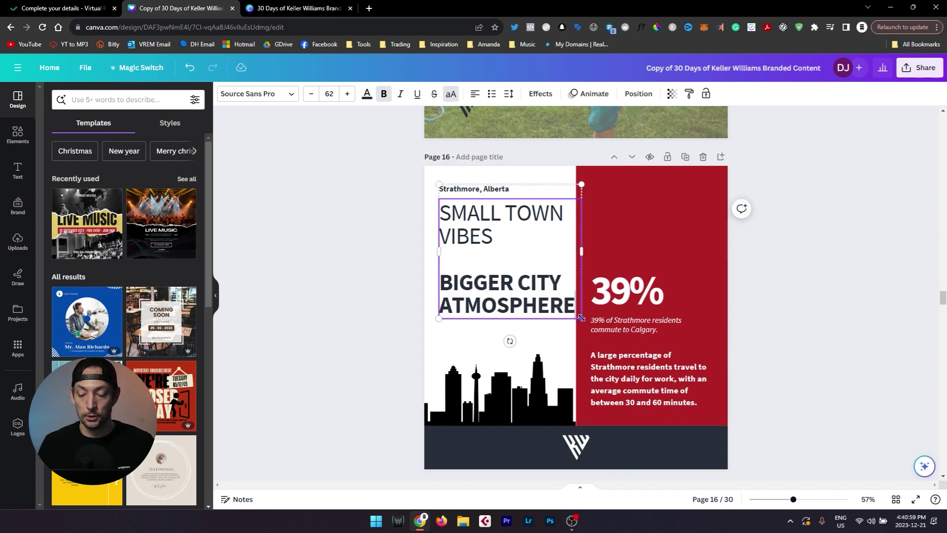
drag(581, 318, 563, 305)
click(635, 301)
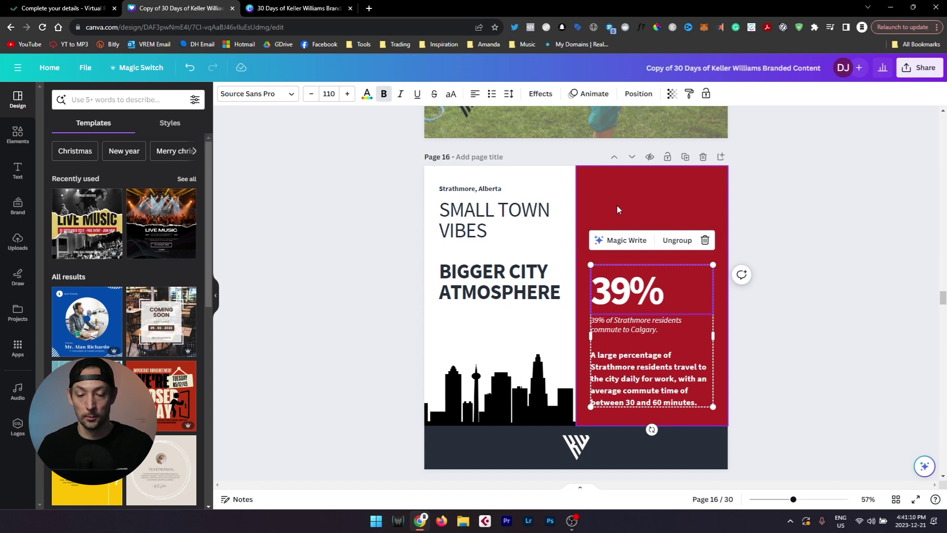
scroll(570, 348, down, 2)
click(570, 348)
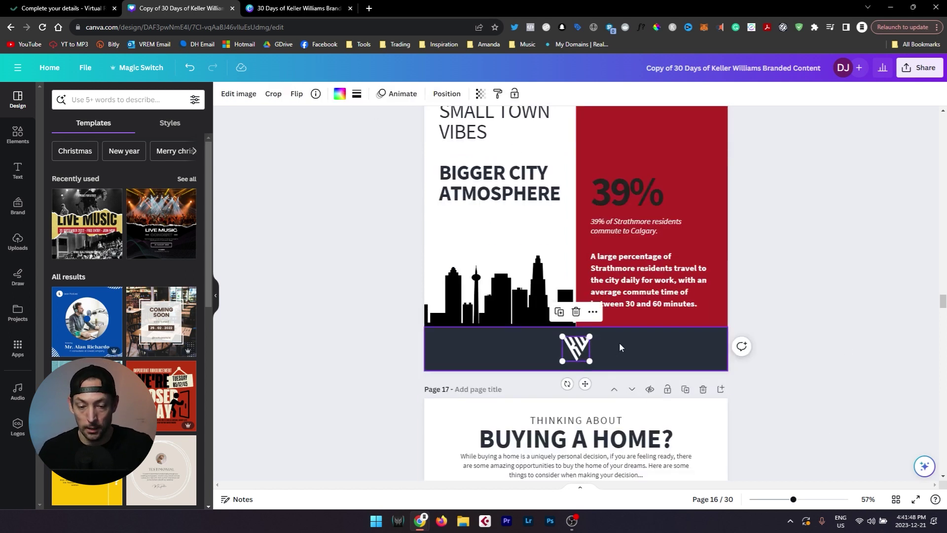
Upload the Aura Living logo, shrink it, delete the KW logo, and put the new logo there.
click(465, 522)
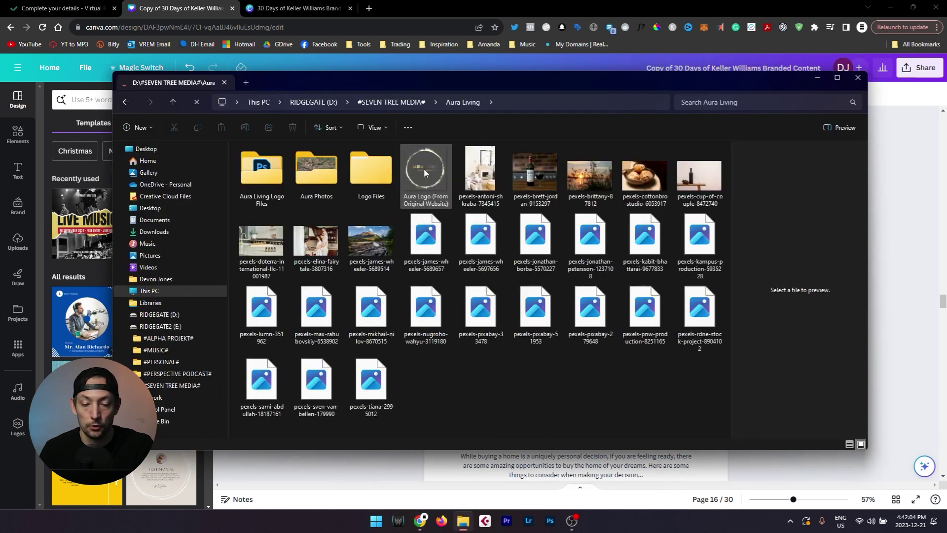
drag(424, 167, 600, 222)
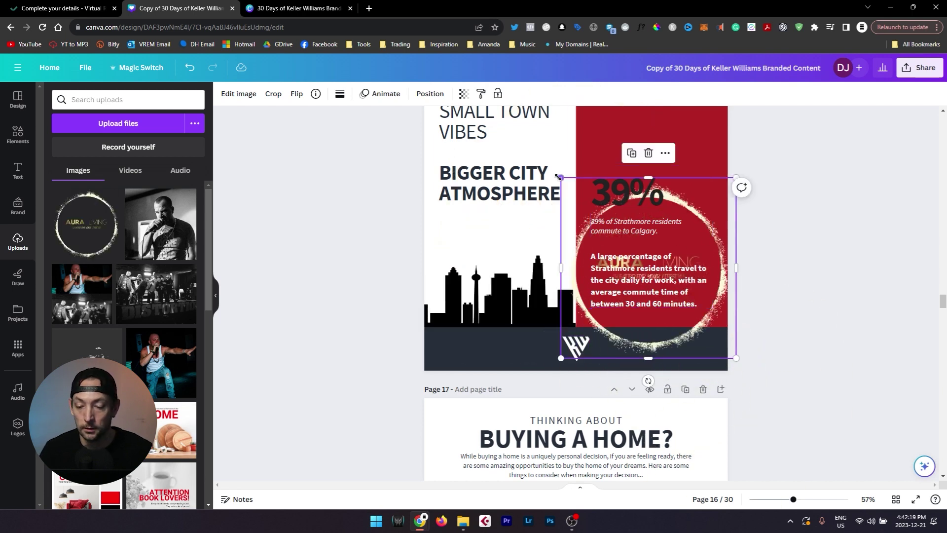
drag(561, 177, 578, 348)
click(583, 347)
key(Delete)
click(610, 347)
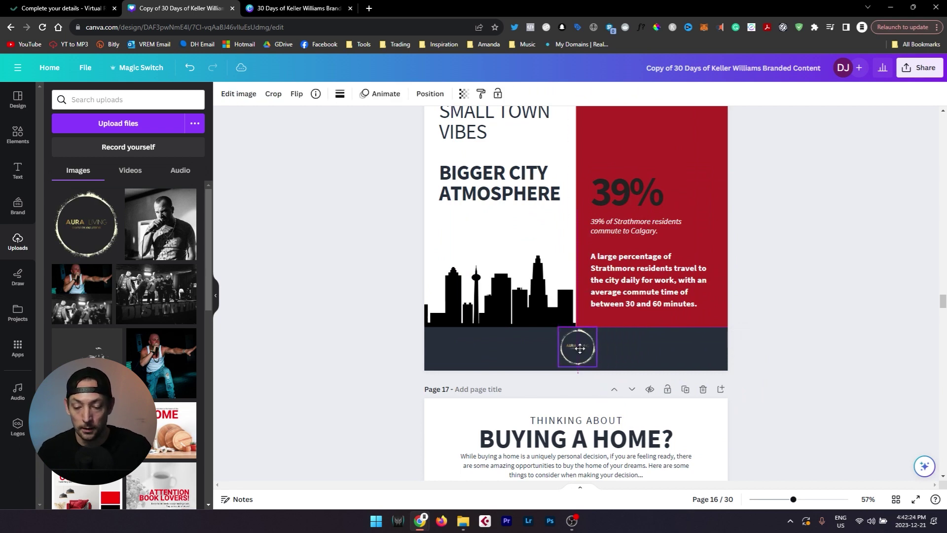
Scroll through pages 22–30, then return to page 1 with the scrollbar.
click(778, 298)
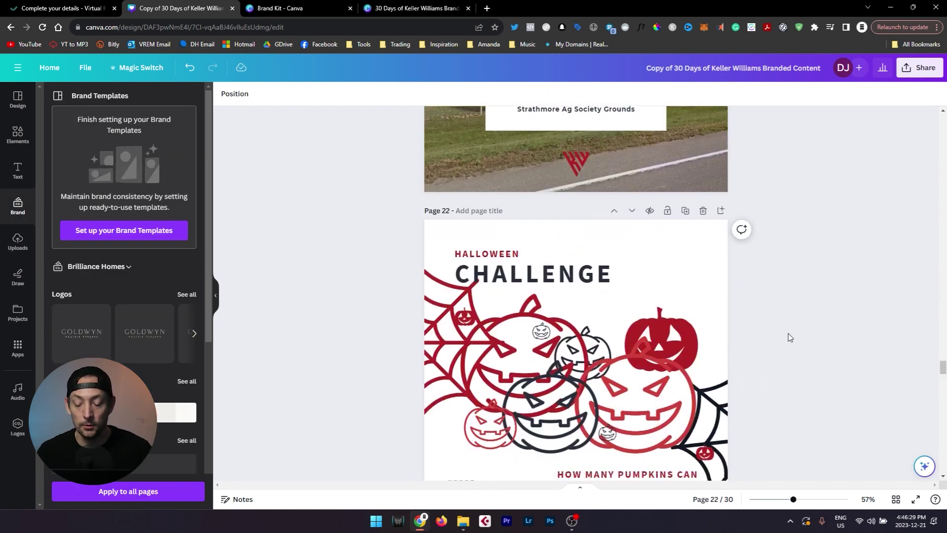
scroll(804, 350, down, 3)
scroll(805, 351, down, 15)
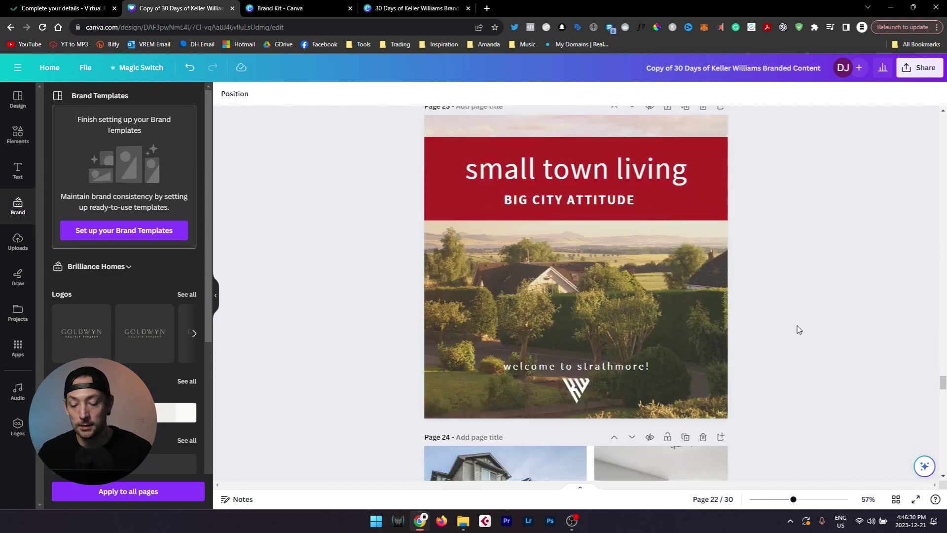
scroll(789, 334, down, 20)
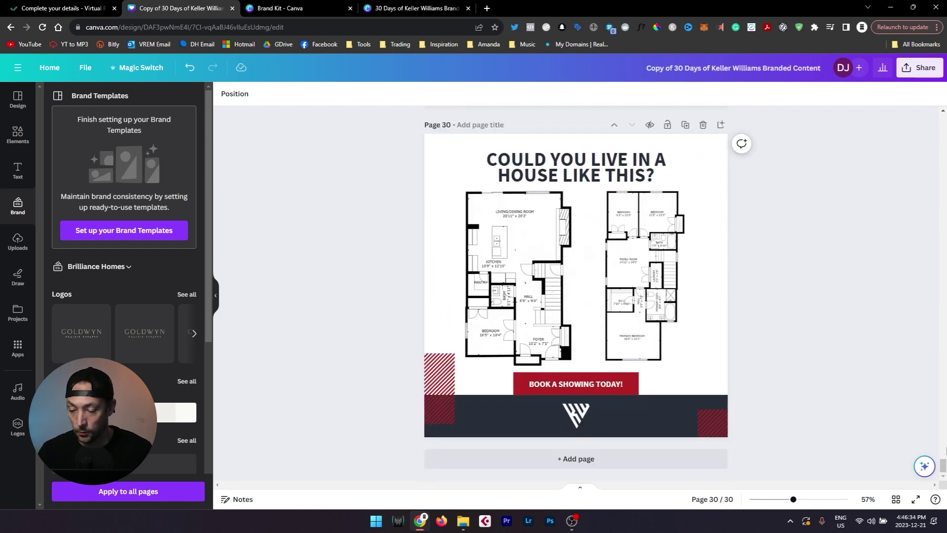
drag(943, 473, 943, 122)
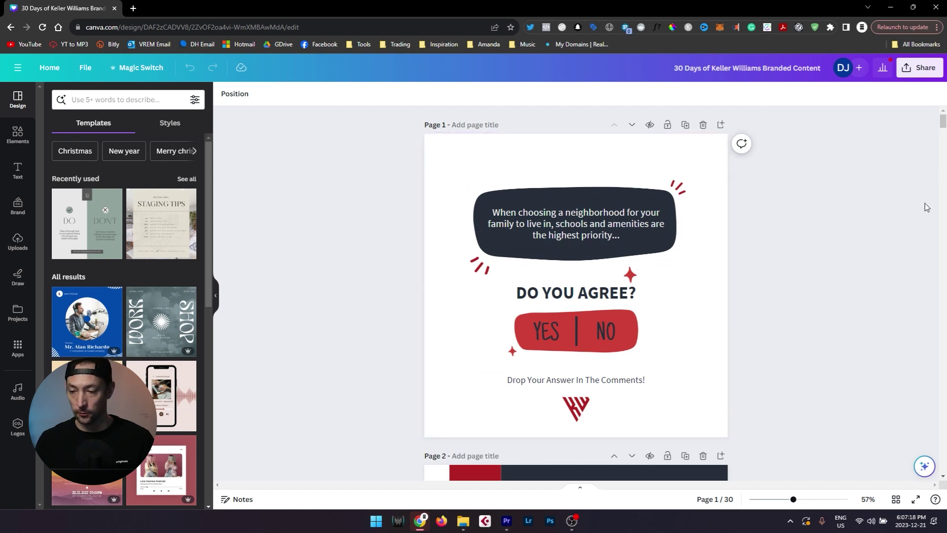
Choose a PNG download at size 1.5 (1,620 × 1,620 px).
click(920, 69)
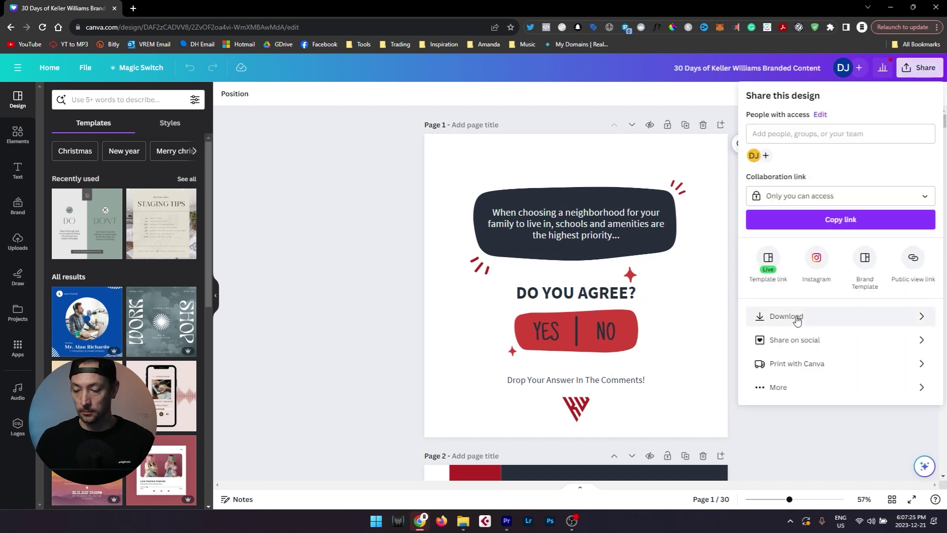
click(813, 321)
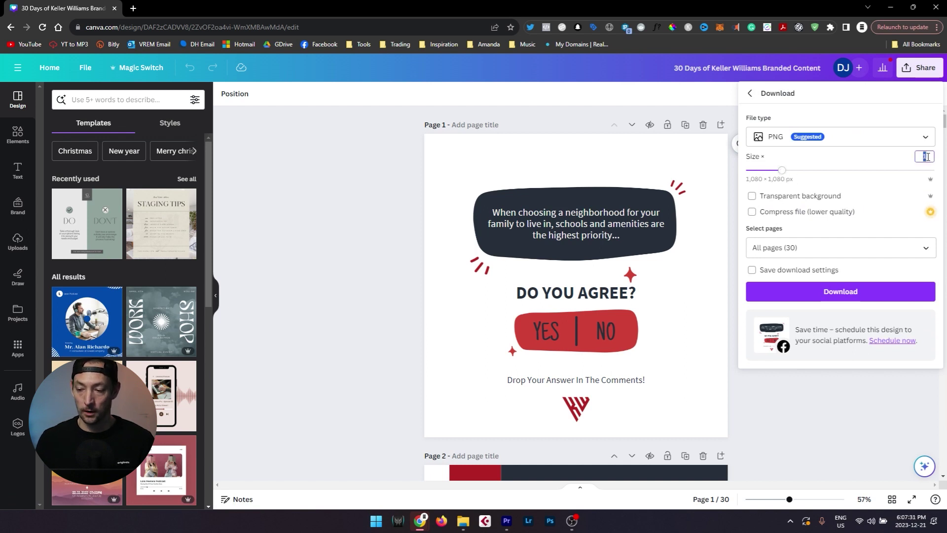
click(845, 166)
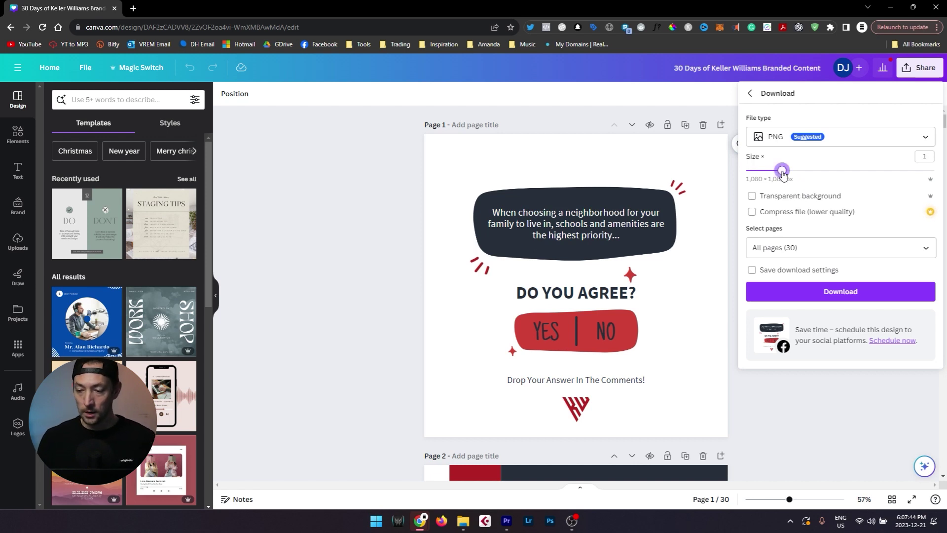
drag(785, 173, 819, 178)
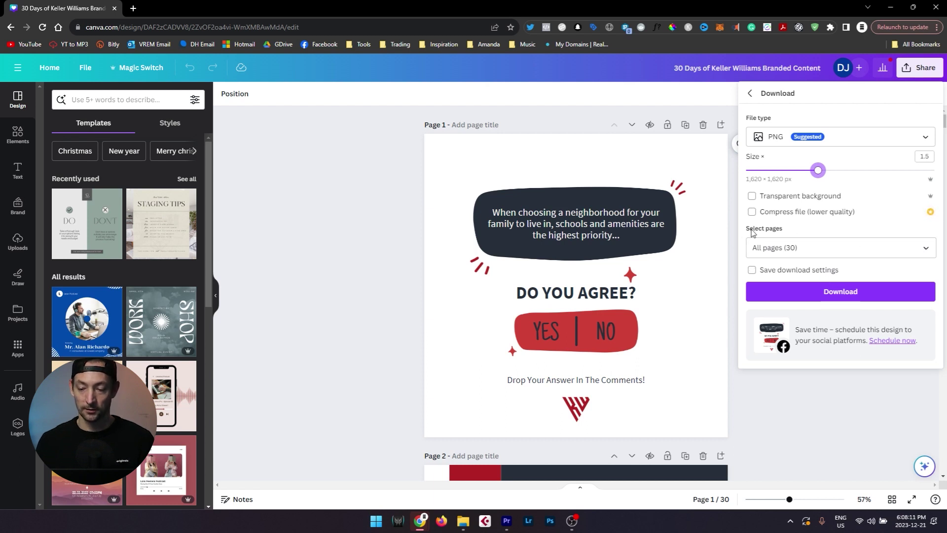
Reselect all 30 pages in the page picker and download them as a PNG zip.
click(923, 248)
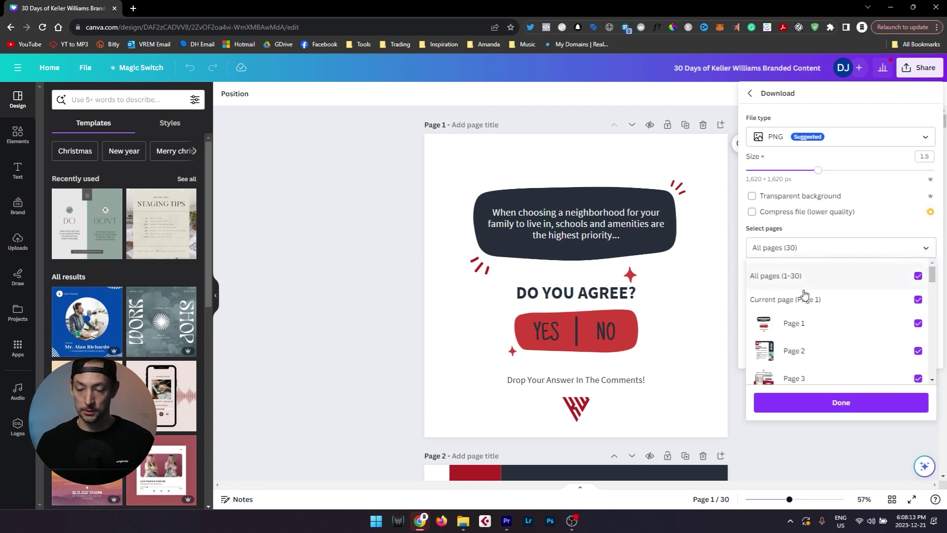
click(918, 276)
scroll(822, 340, down, 2)
scroll(818, 338, down, 3)
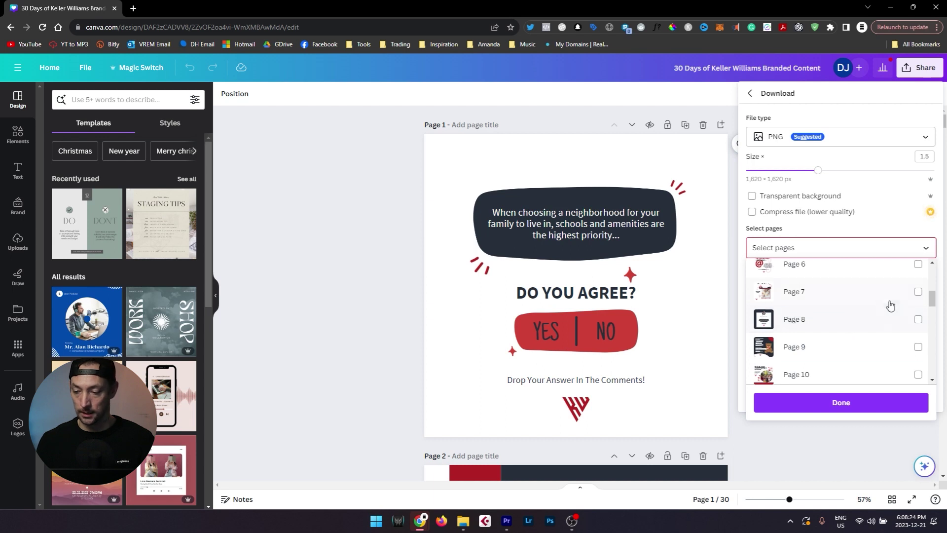
click(918, 291)
scroll(891, 333, up, 2)
scroll(892, 334, up, 2)
click(918, 276)
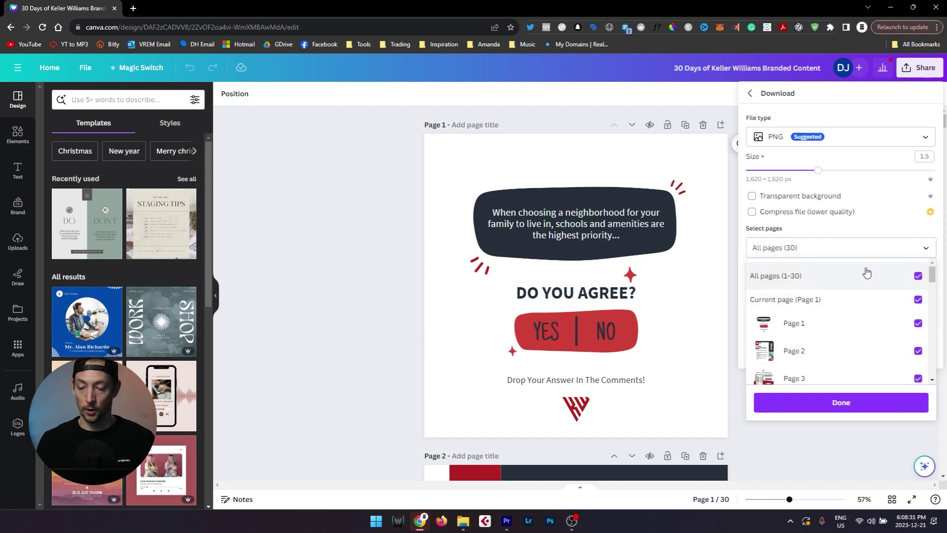
click(927, 249)
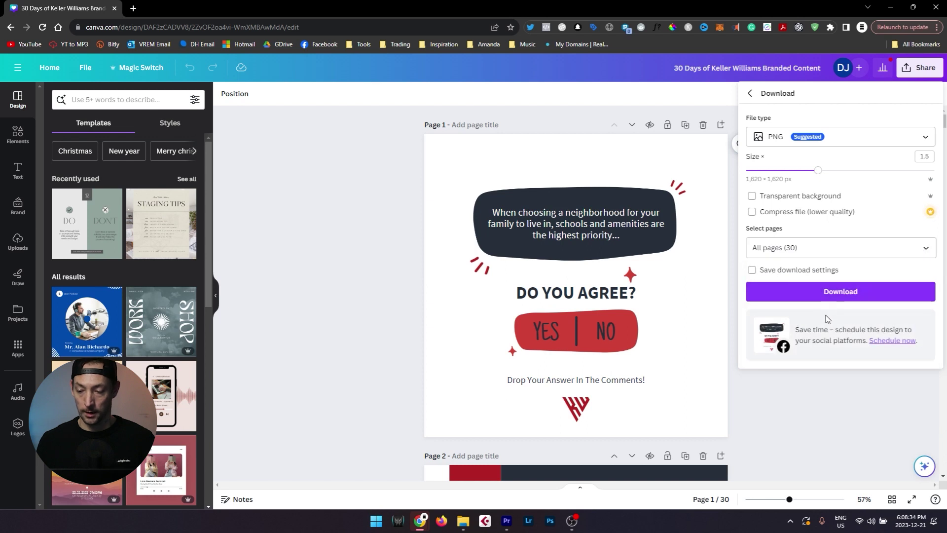
click(839, 292)
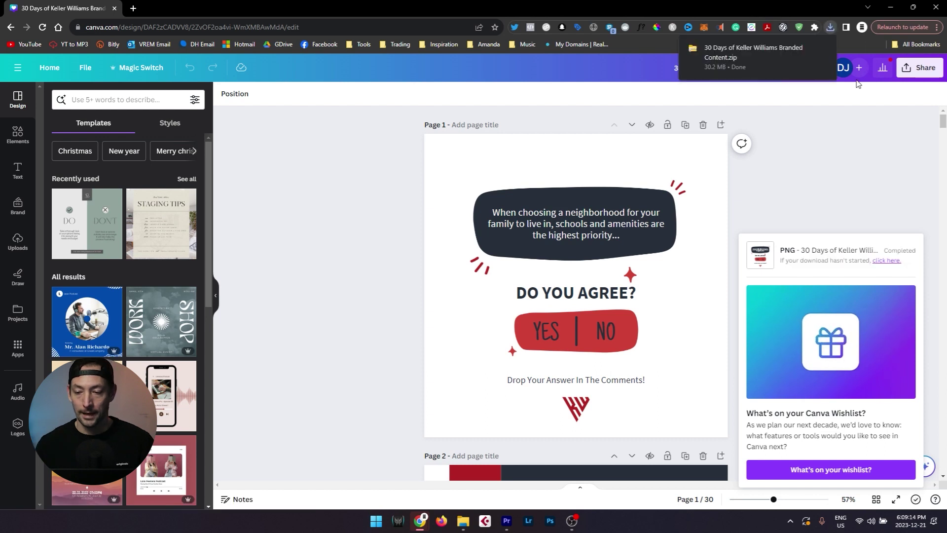
mouse_move(808, 64)
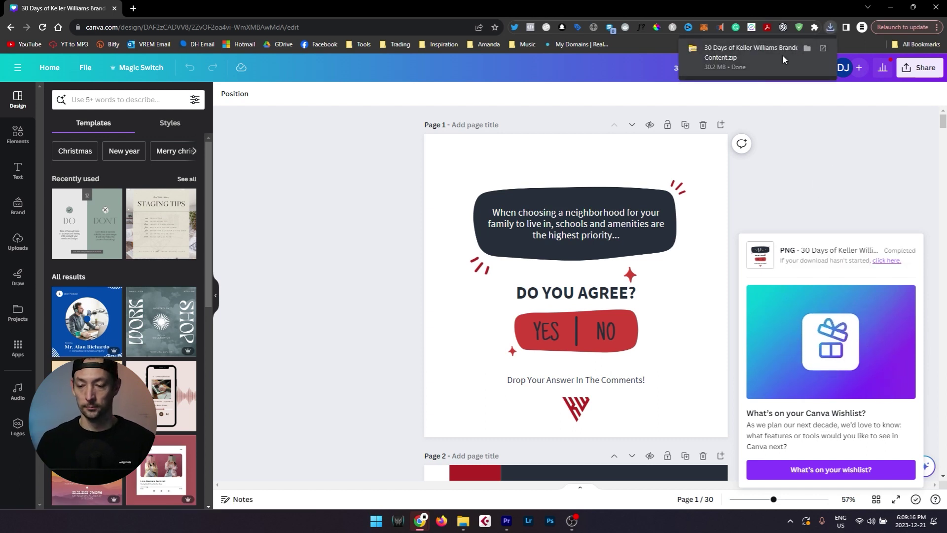
Extract the downloaded zip into a '30 Days of Keller Williams Branded Content' folder in Downloads.
click(807, 47)
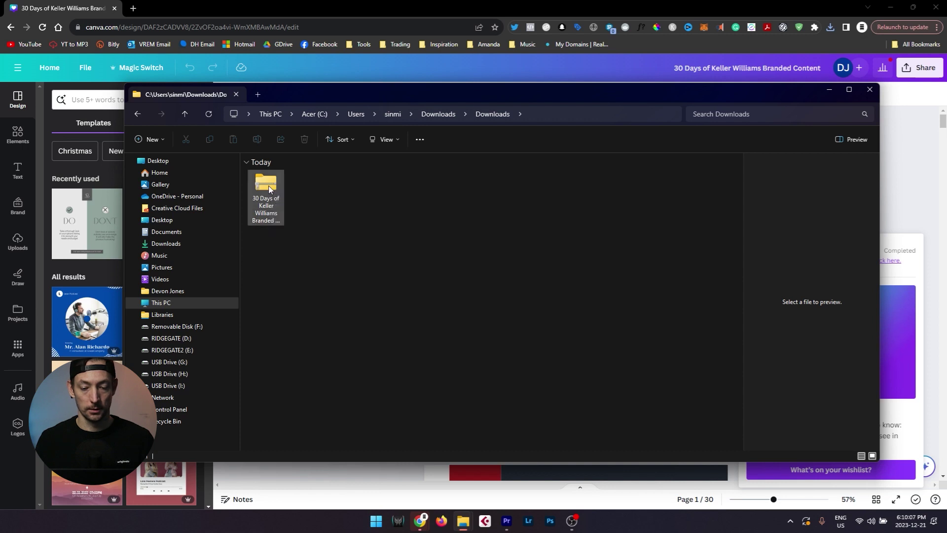
right_click(267, 189)
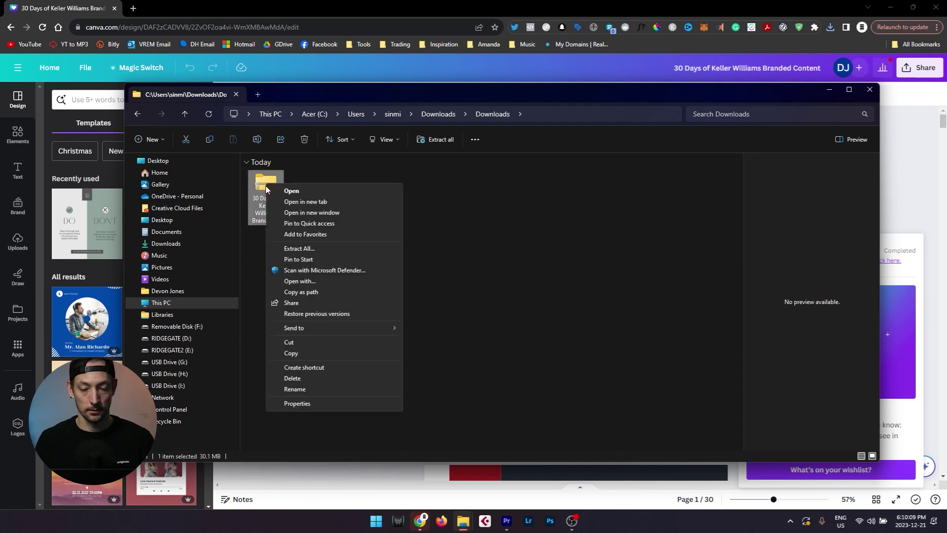
click(299, 249)
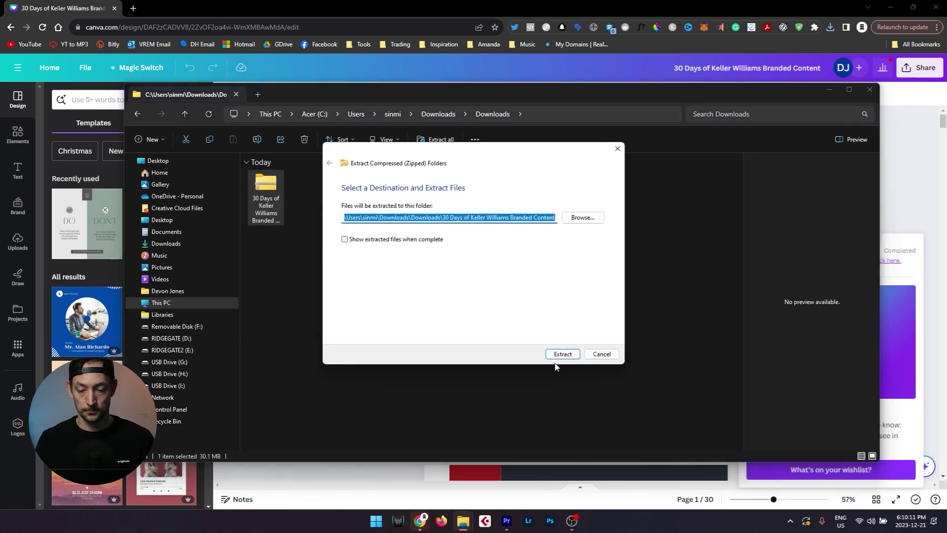
click(561, 355)
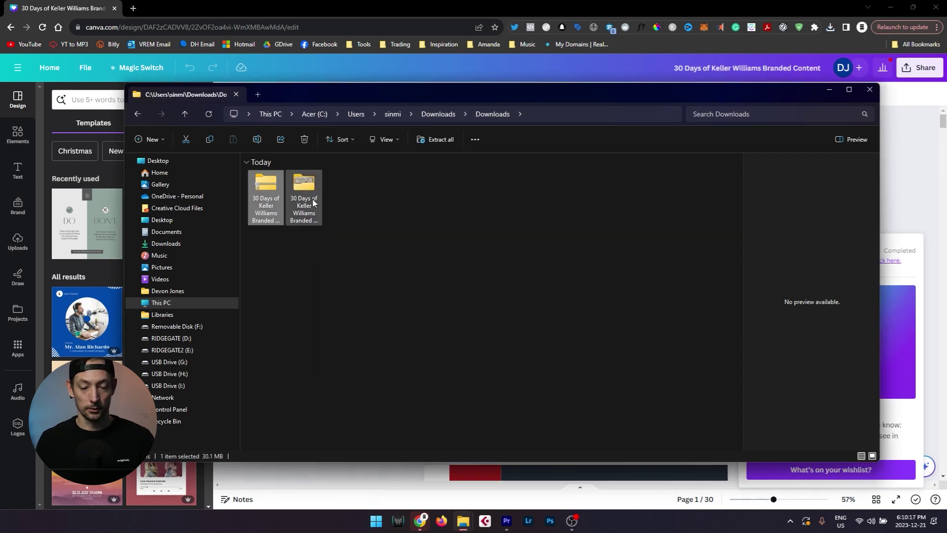
Open the extracted folder to verify the 30 numbered PNGs, then leave File Explorer for Canva.
double_click(306, 190)
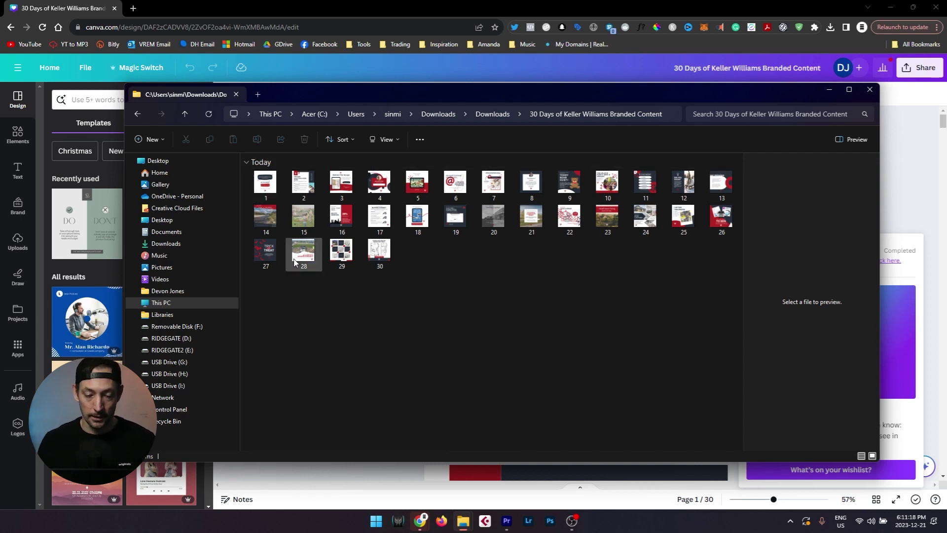
key(alt+Tab)
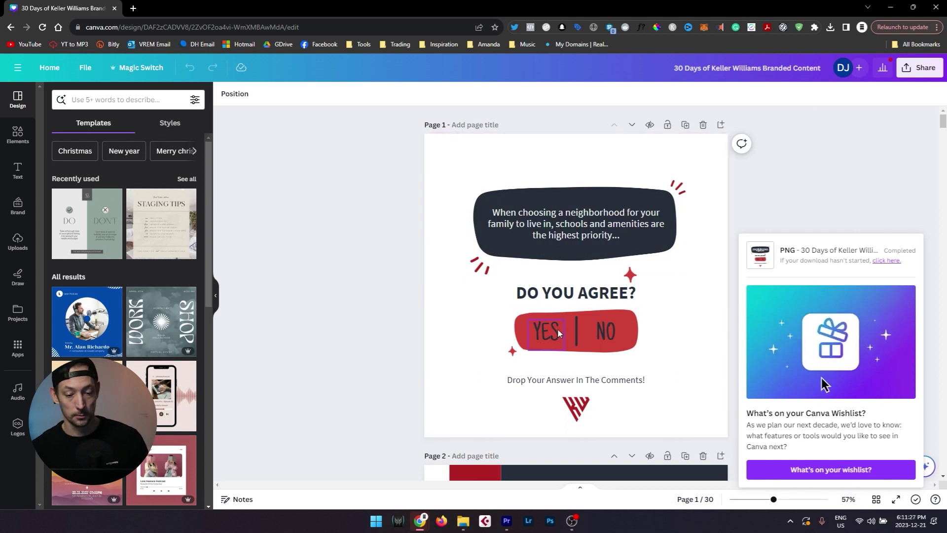
Dismiss the download-complete card and scroll to page 2, the '5 Tips for Selecting a New Home' post.
click(815, 209)
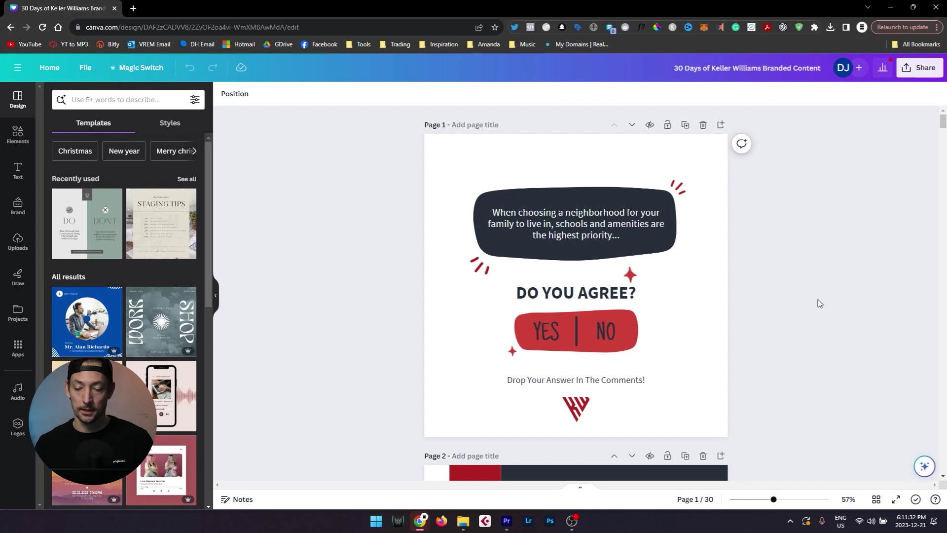
scroll(687, 300, down, 7)
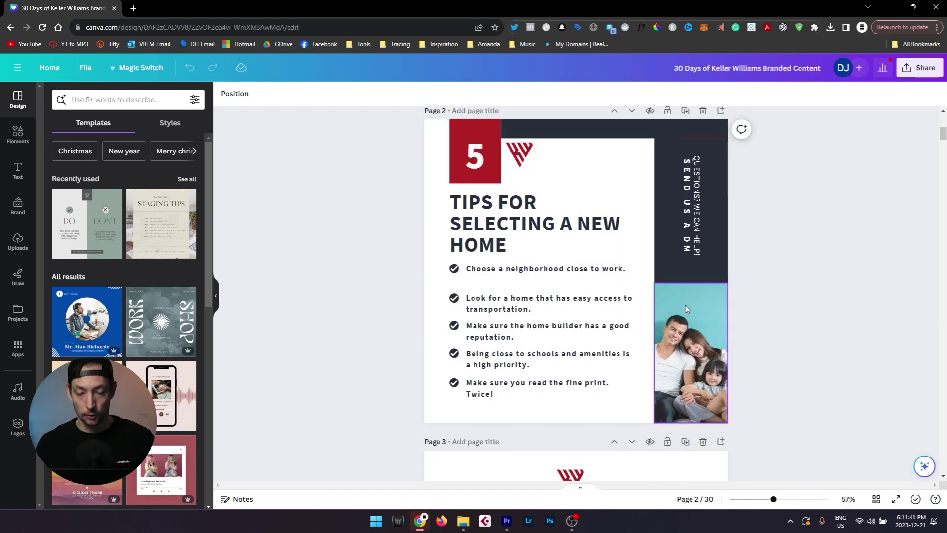